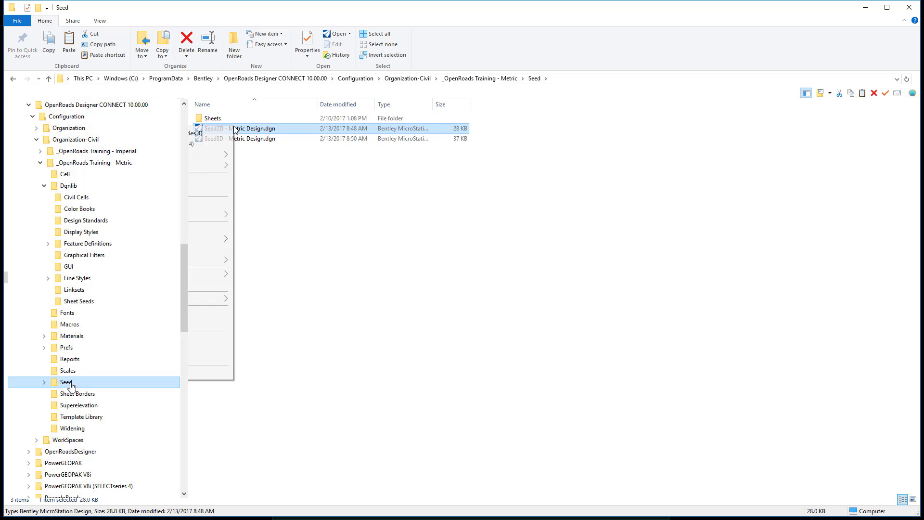
Copy Seed2D - Metric Design.dgn from the Seed folder into the Dgnlib Sheet Seeds folder.
click(209, 312)
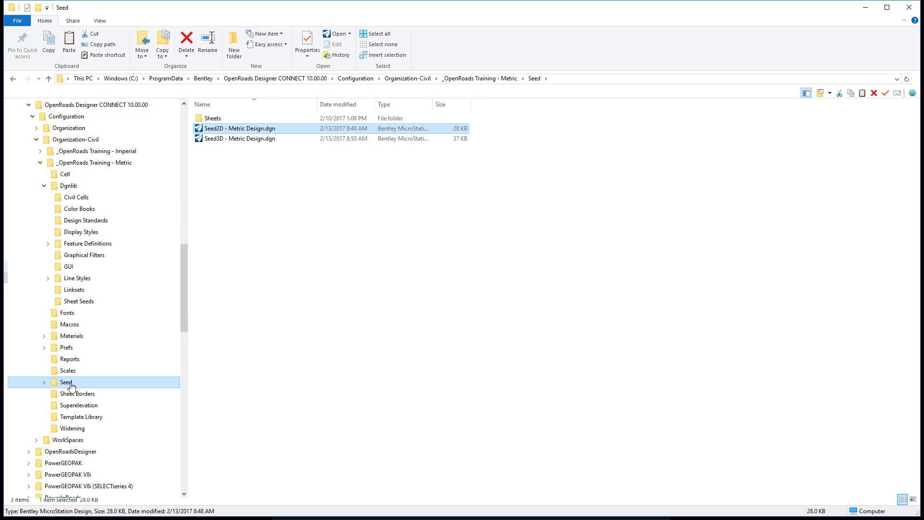
click(79, 300)
right_click(232, 212)
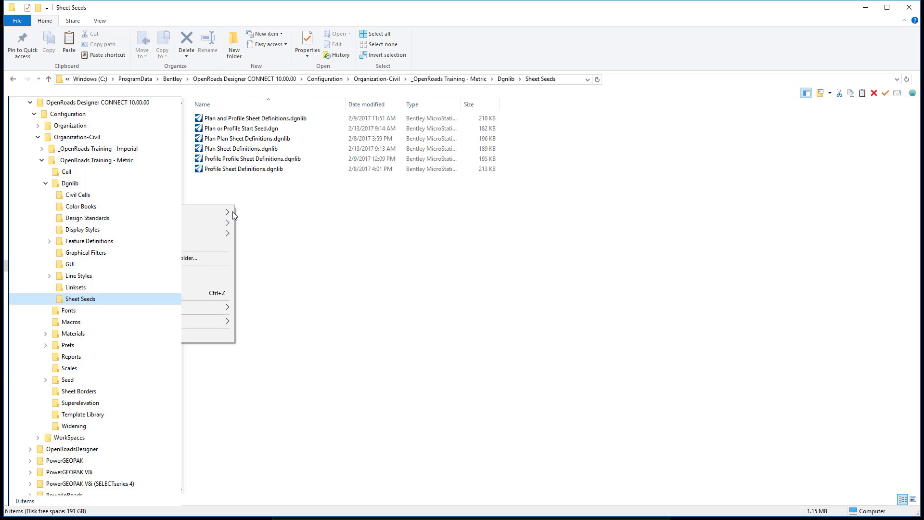
click(203, 269)
Rename the pasted seed file as Cross Section Start Seed.dgn.
right_click(254, 179)
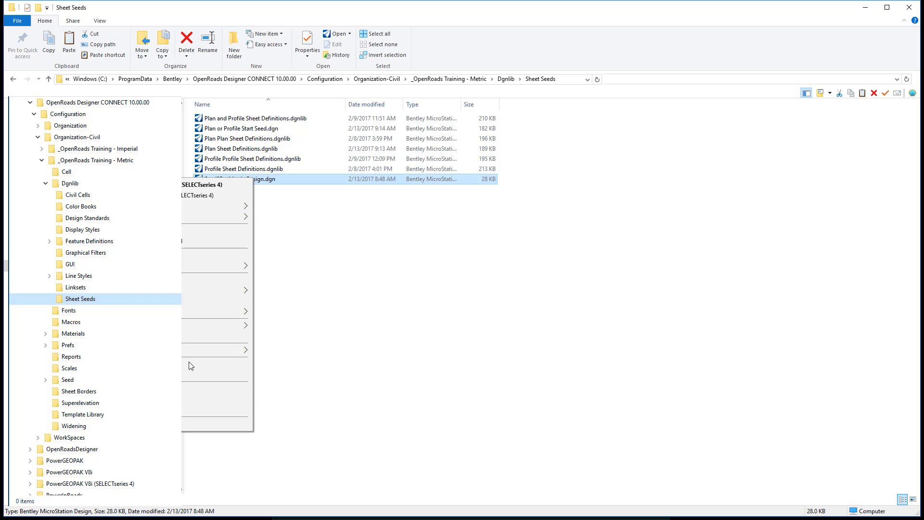
click(216, 409)
text(Cross S)
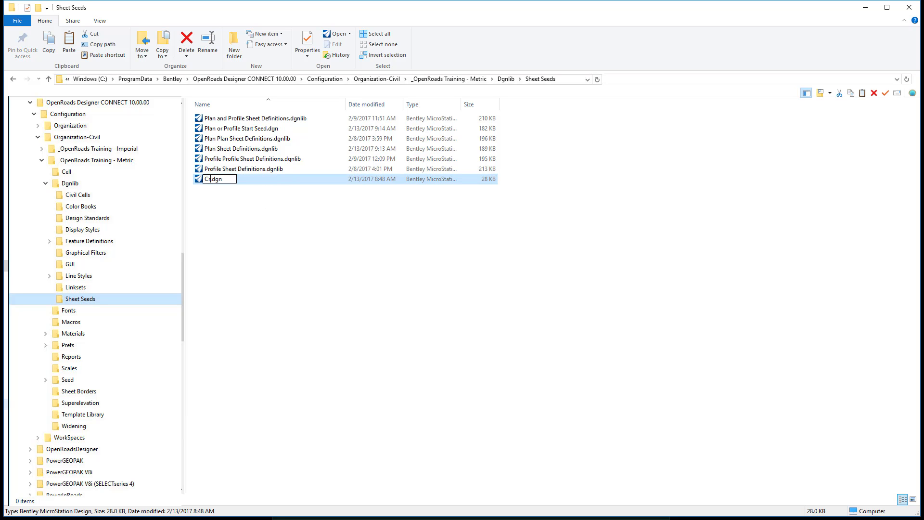
text(ection Str)
text(at S)
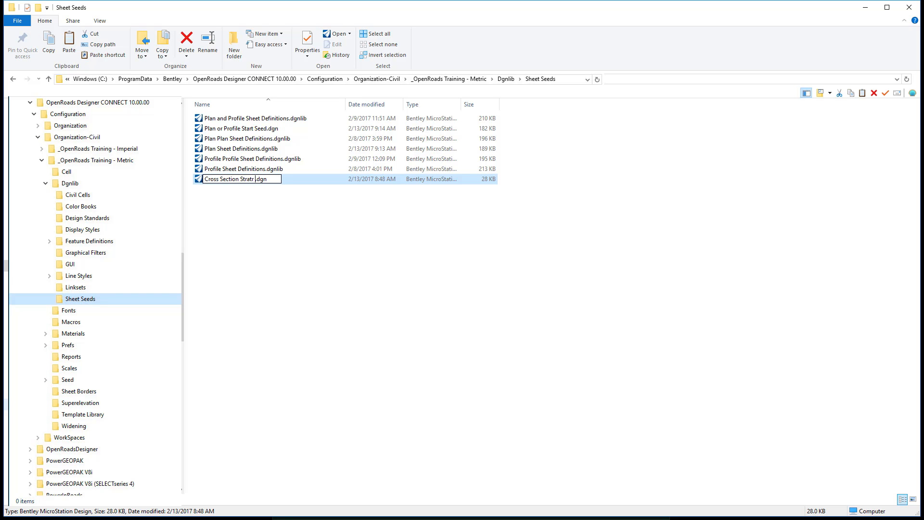
text(eed)
key(BackSpace)
text(r)
key(Return)
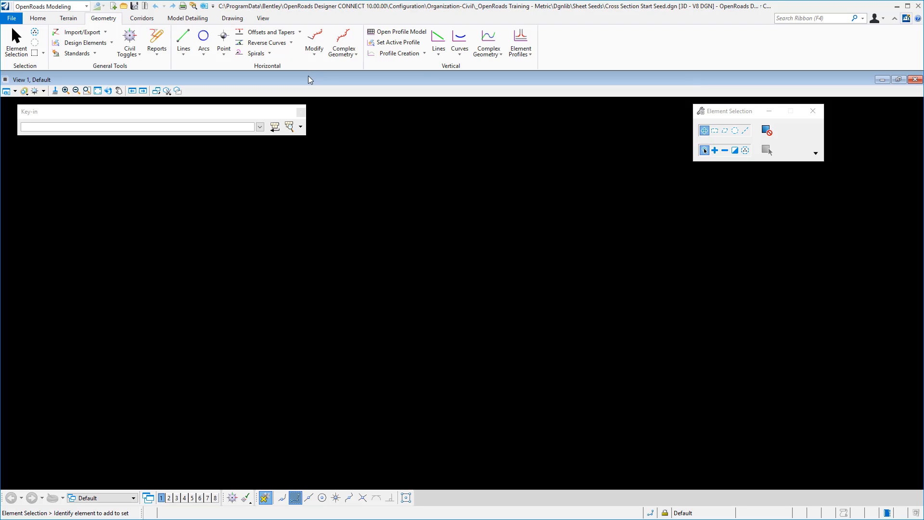
Draw a horizontal geometry line starting at xy=0,0 with a distance of 1000 and a line direction of 90°, and fit the view.
click(184, 39)
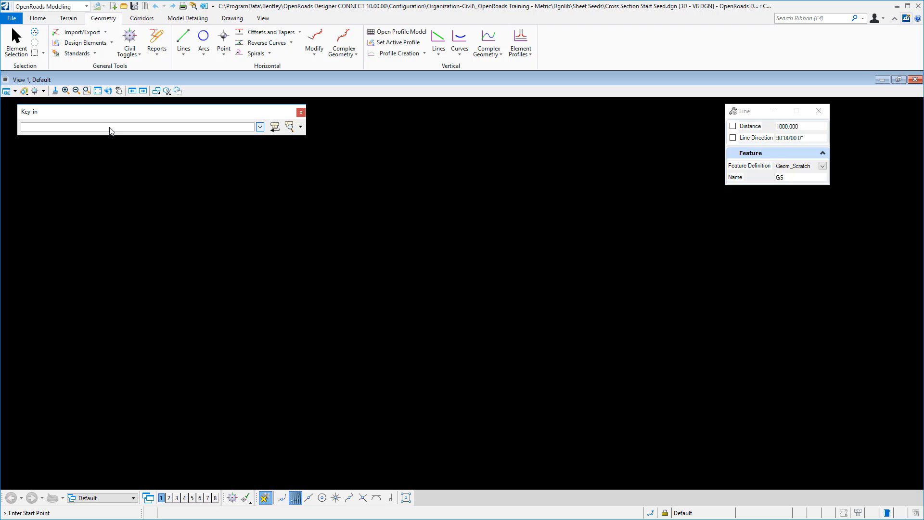
text(xy=0,0)
key(Return)
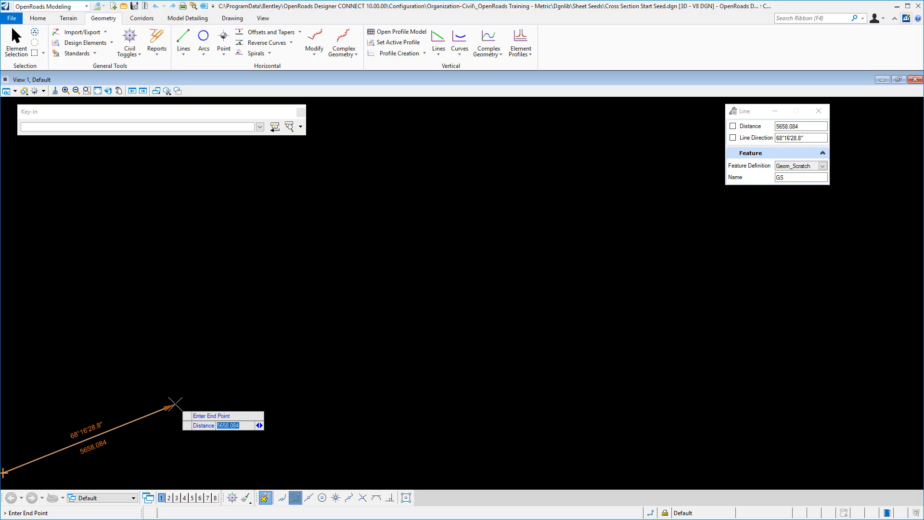
text(1000)
key(Return)
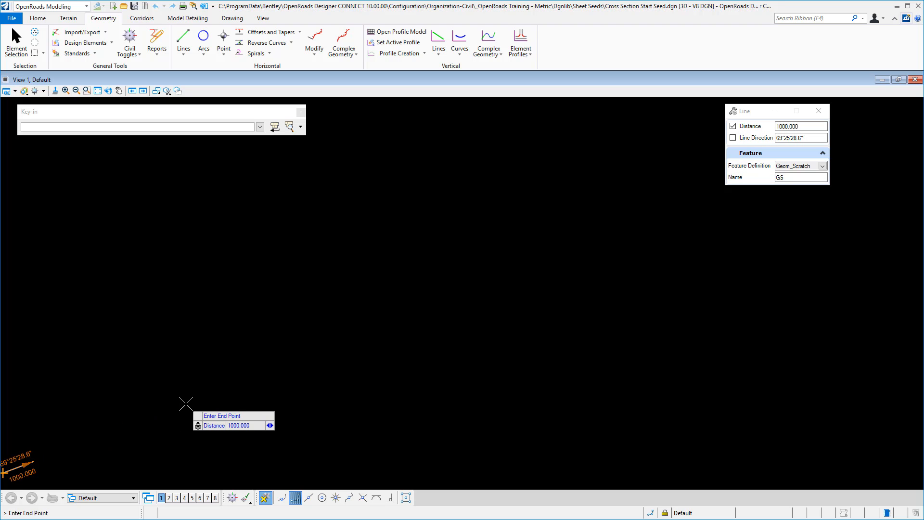
key(Tab)
text(90)
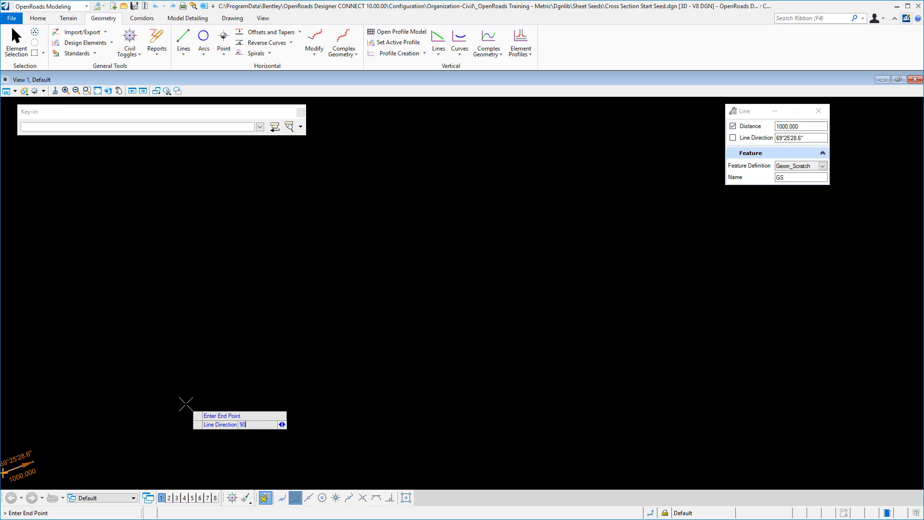
key(Return)
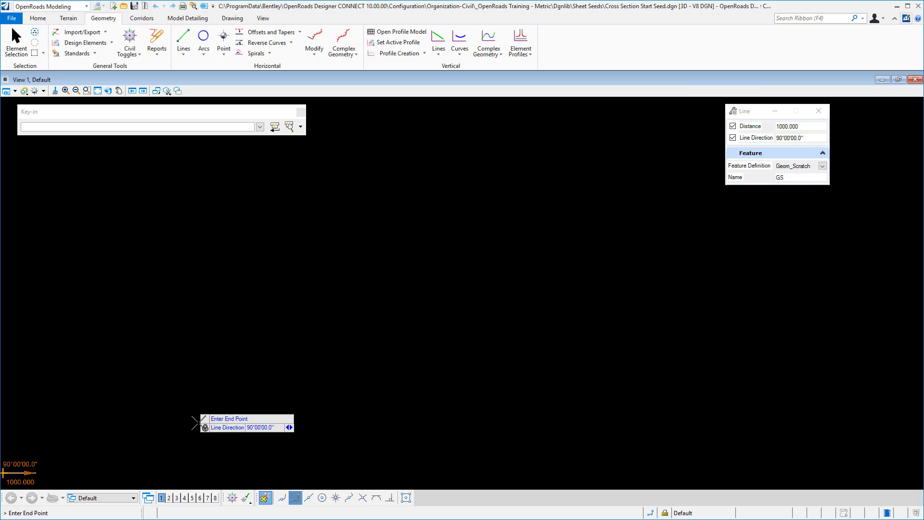
click(218, 405)
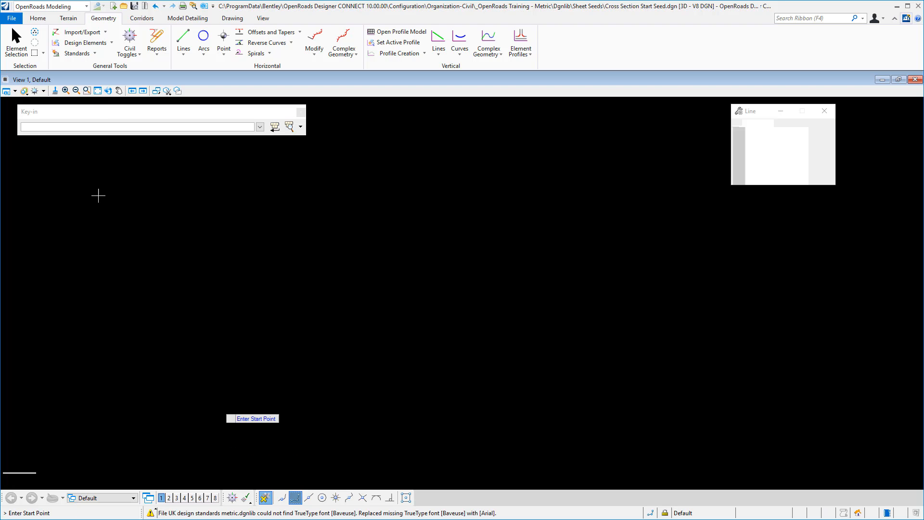
click(98, 91)
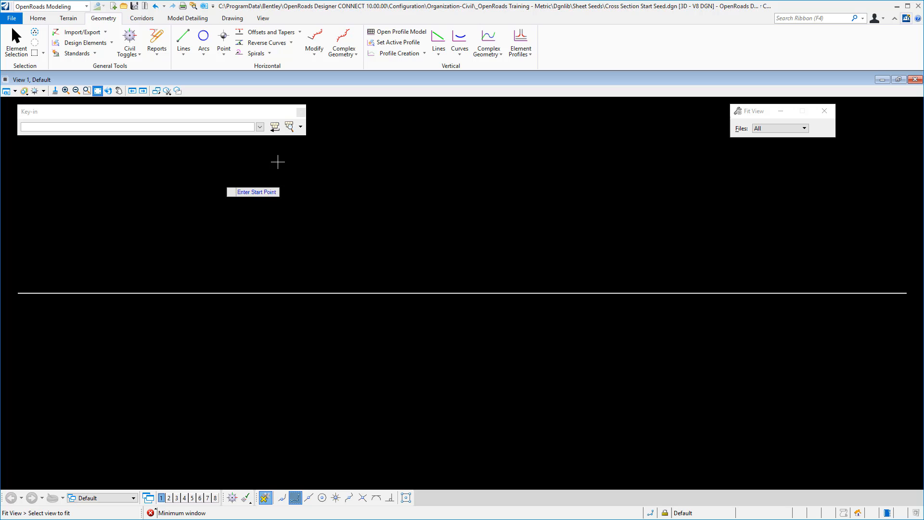
Close the Key-in window and split the display into 2 Views.
click(300, 111)
right_click(249, 168)
mouse_move(279, 180)
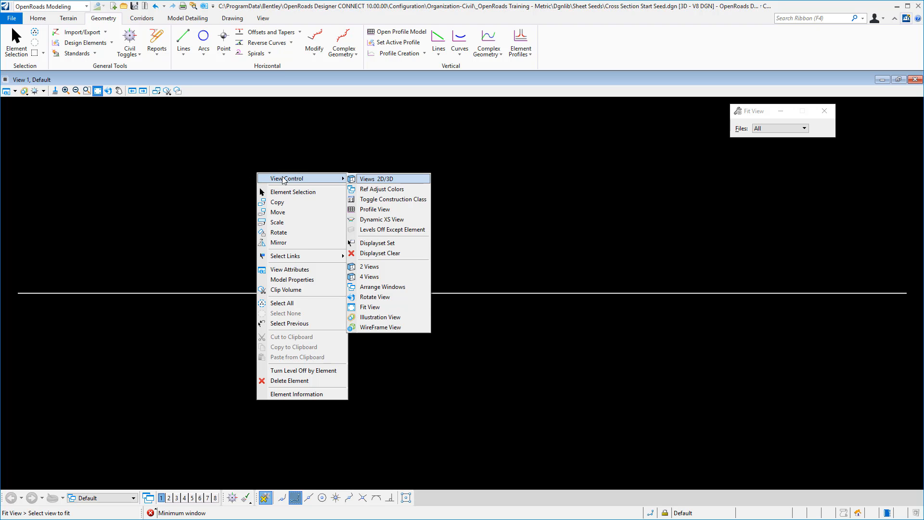
click(380, 268)
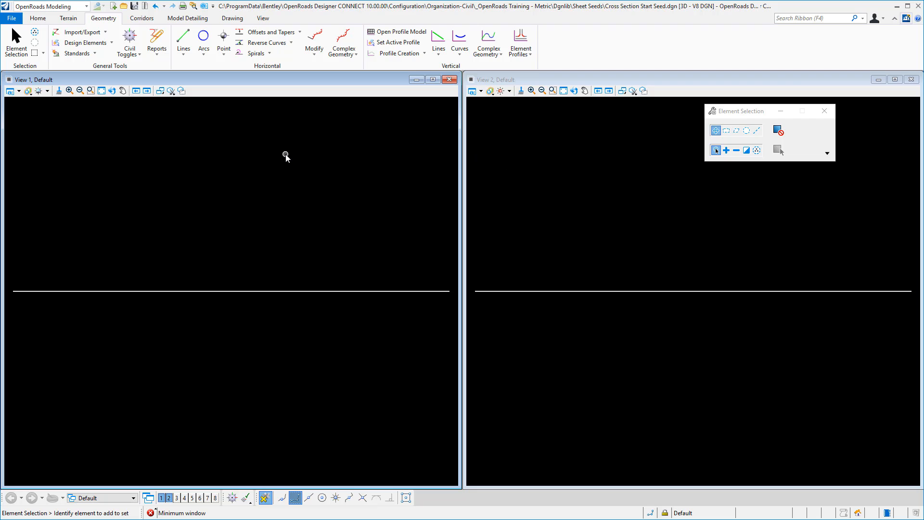
Create a Profile By Constant Elevation for the line at elevation 10.000 with no feature definition.
click(531, 56)
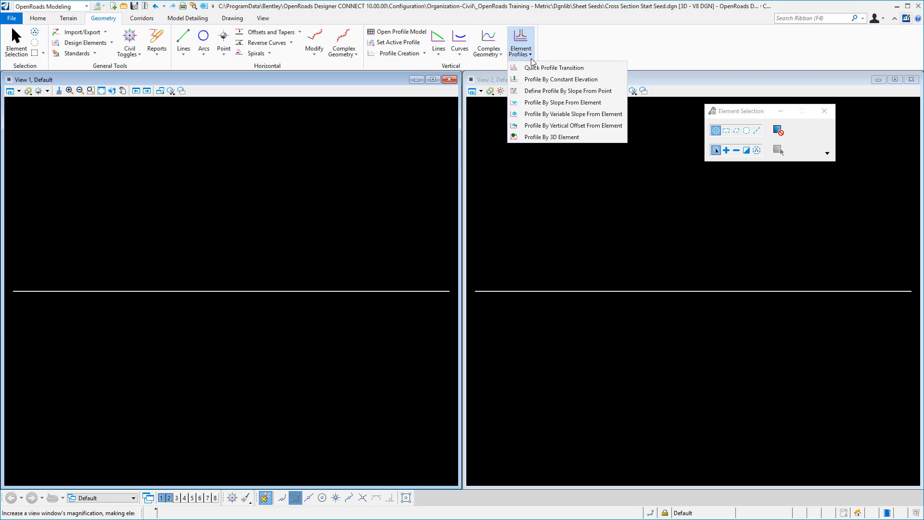
click(560, 79)
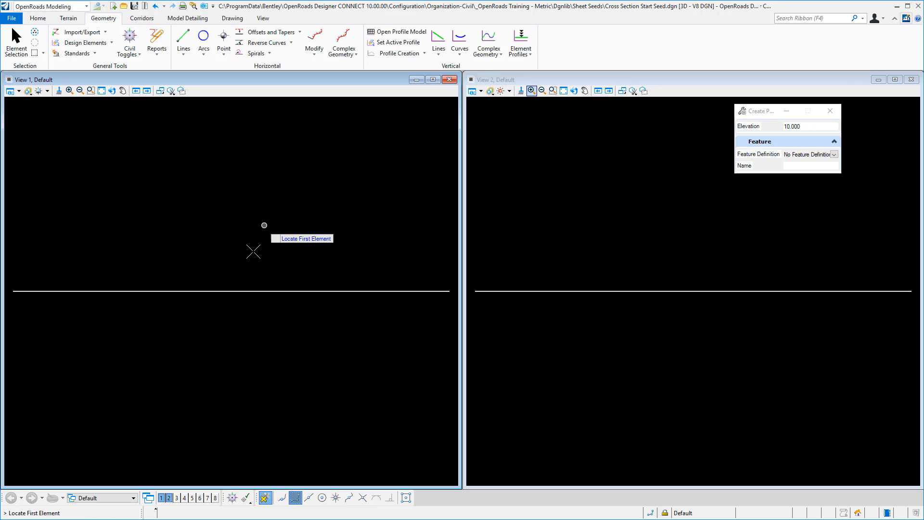
click(243, 290)
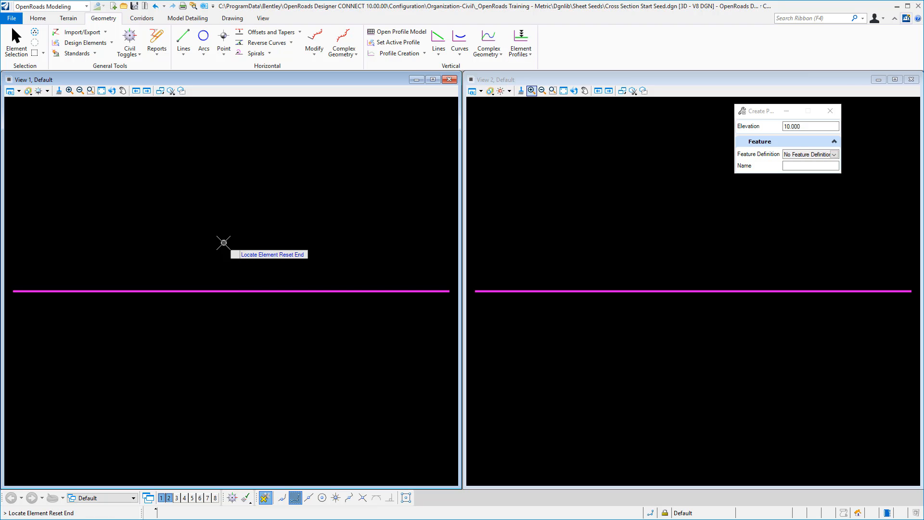
right_click(224, 243)
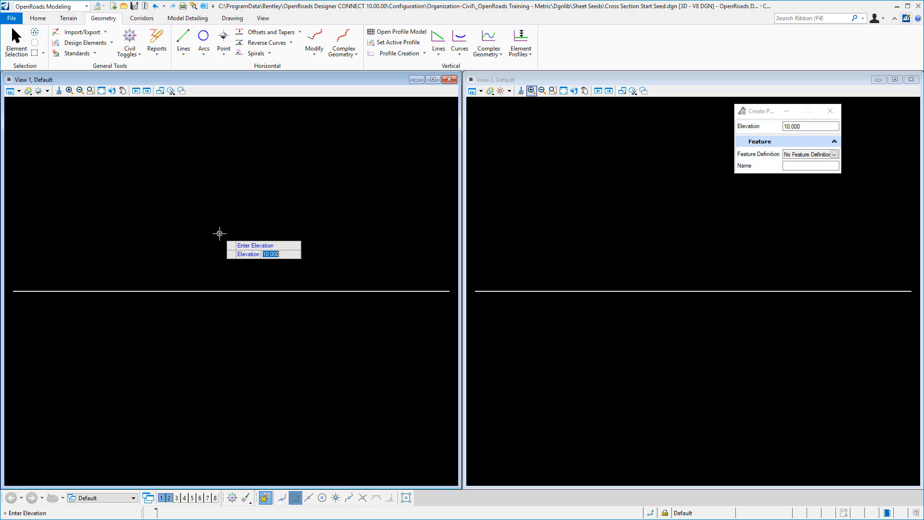
click(220, 234)
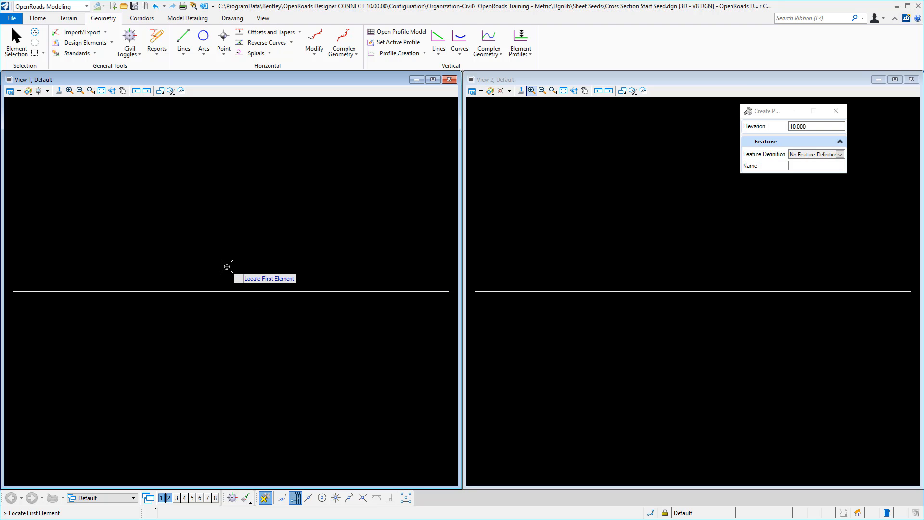
key(Escape)
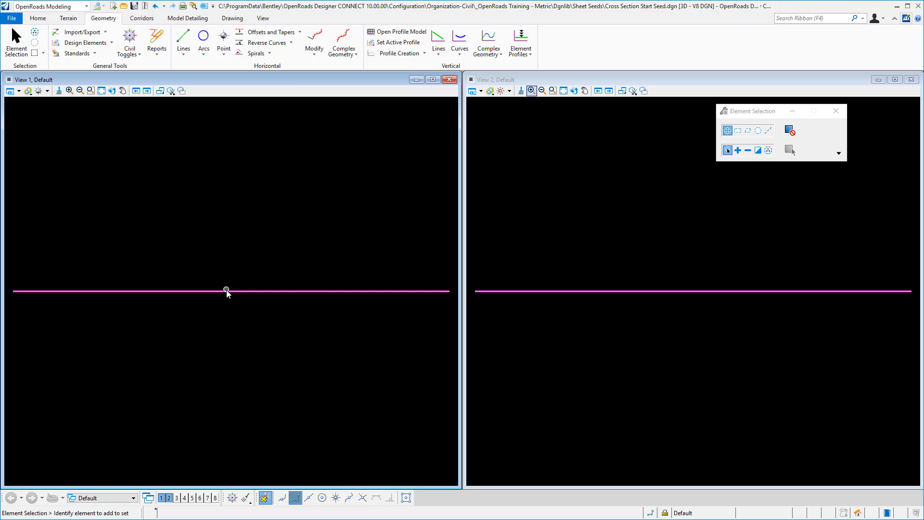
Show the Default-3D model in View 2, fit it, and make View 1 active.
click(491, 91)
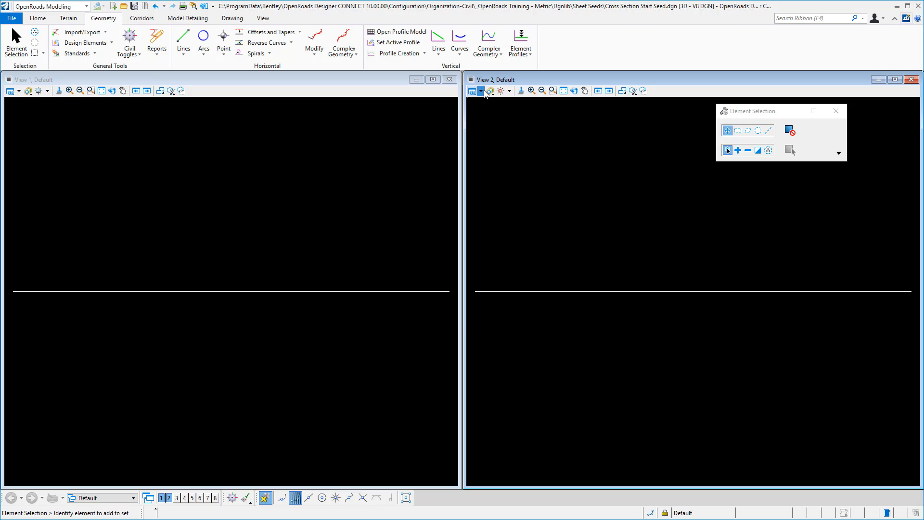
click(561, 324)
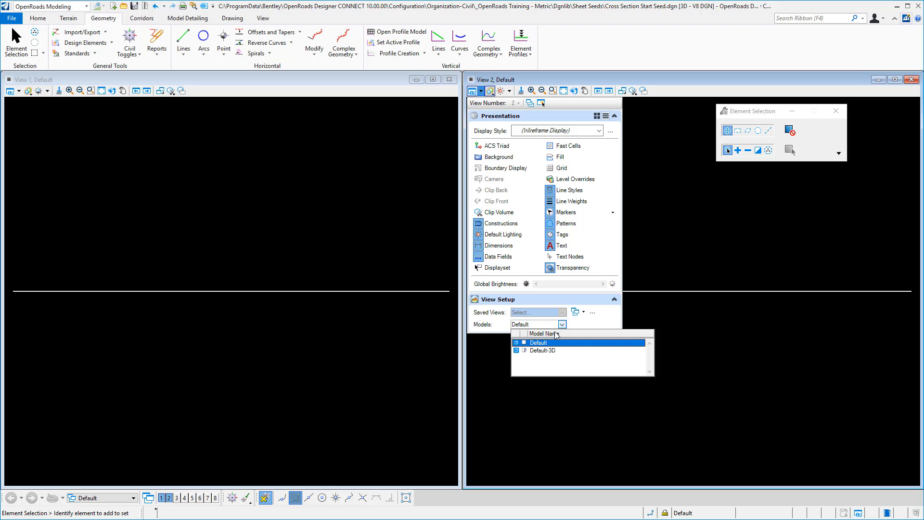
click(543, 352)
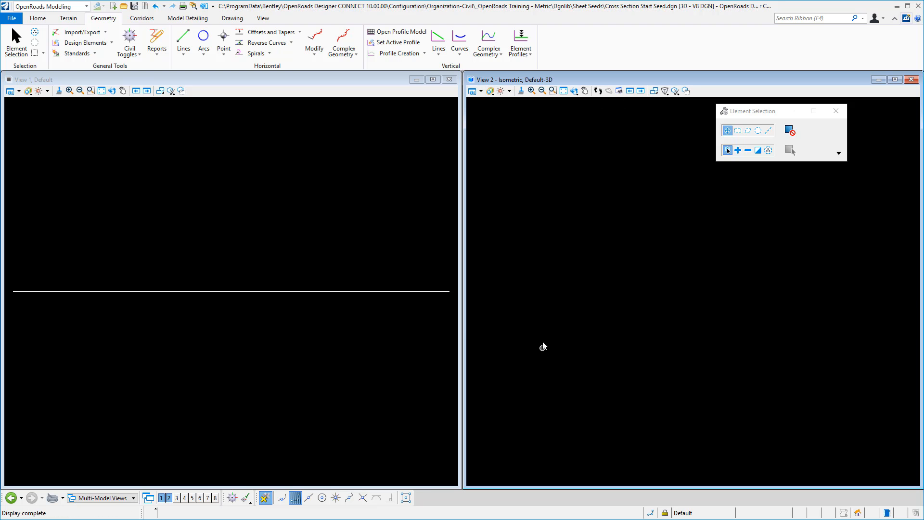
click(563, 91)
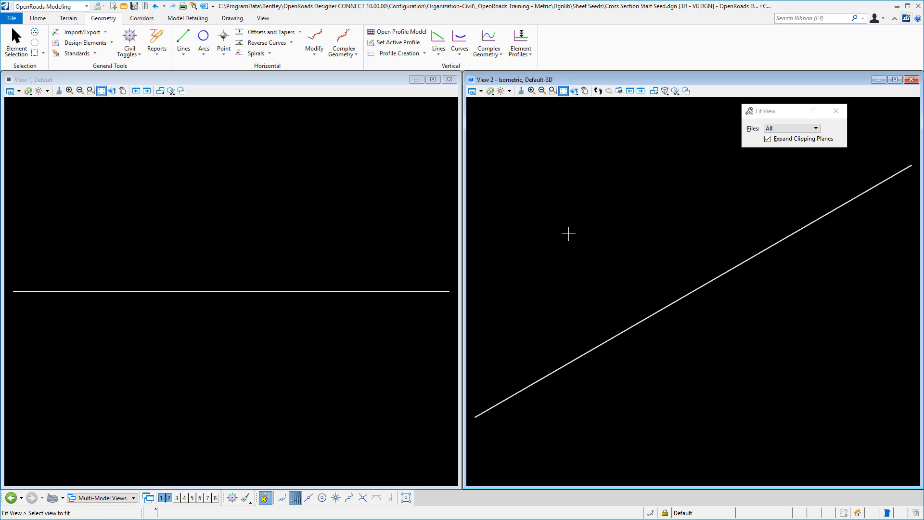
click(227, 154)
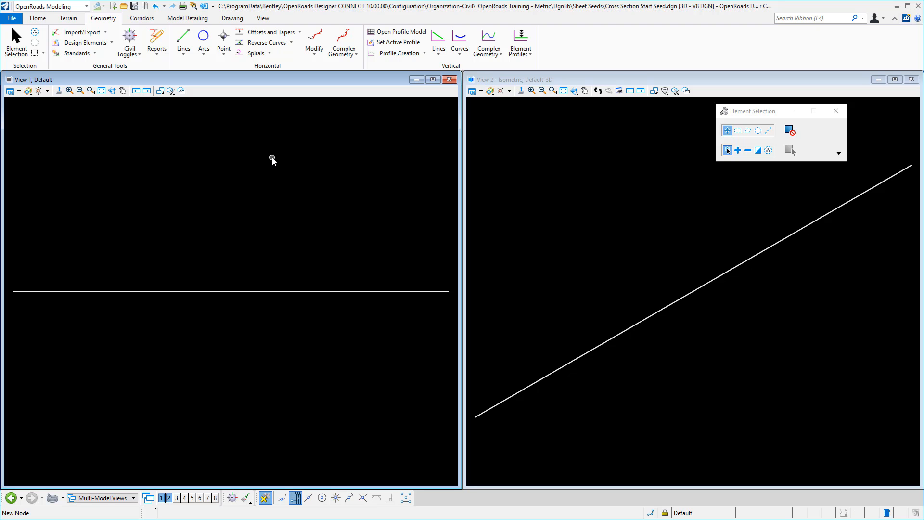
Create a new template named null in the Components folder of the template library.
click(142, 20)
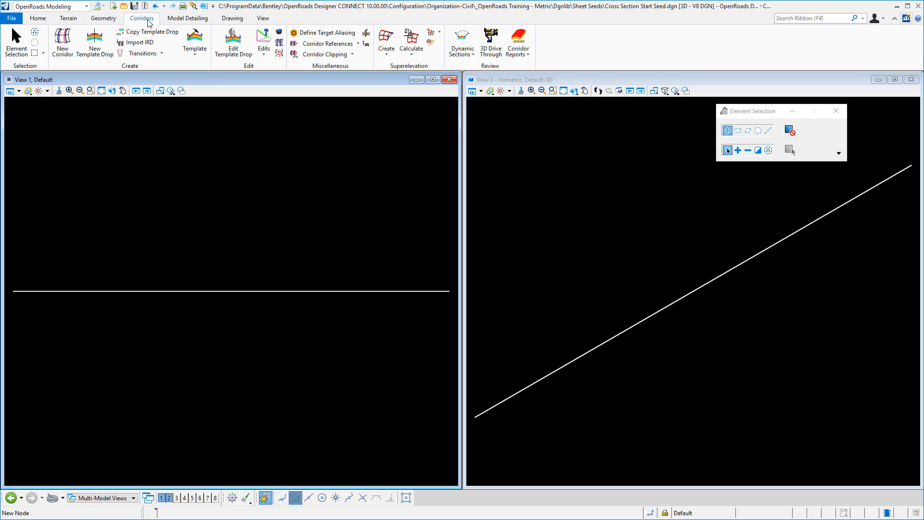
click(195, 36)
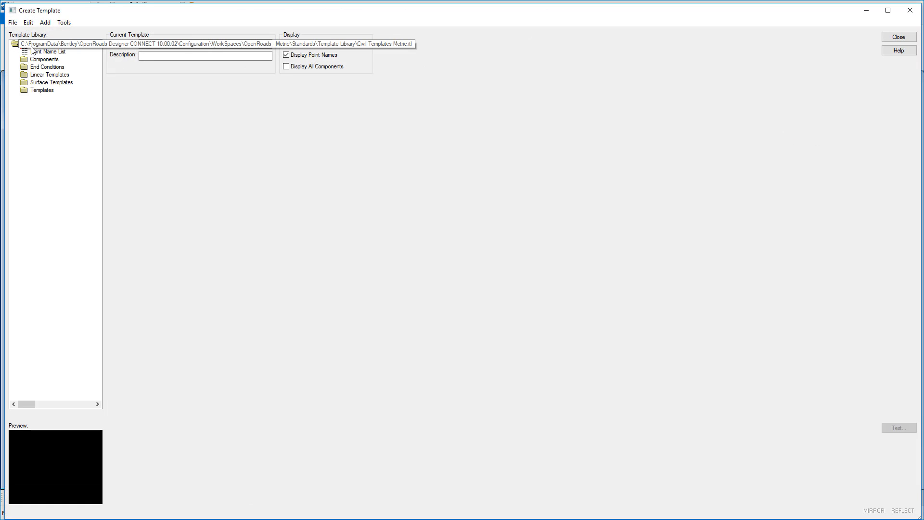
double_click(44, 59)
right_click(47, 60)
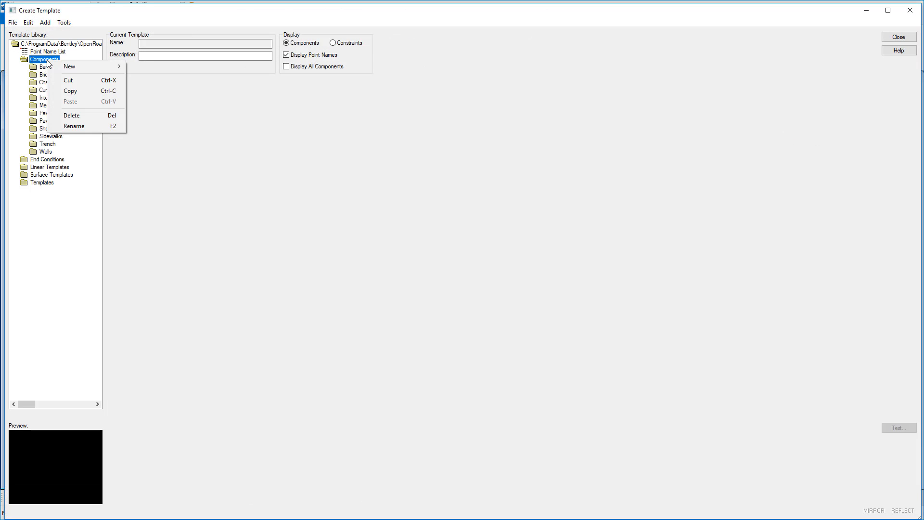
mouse_move(82, 68)
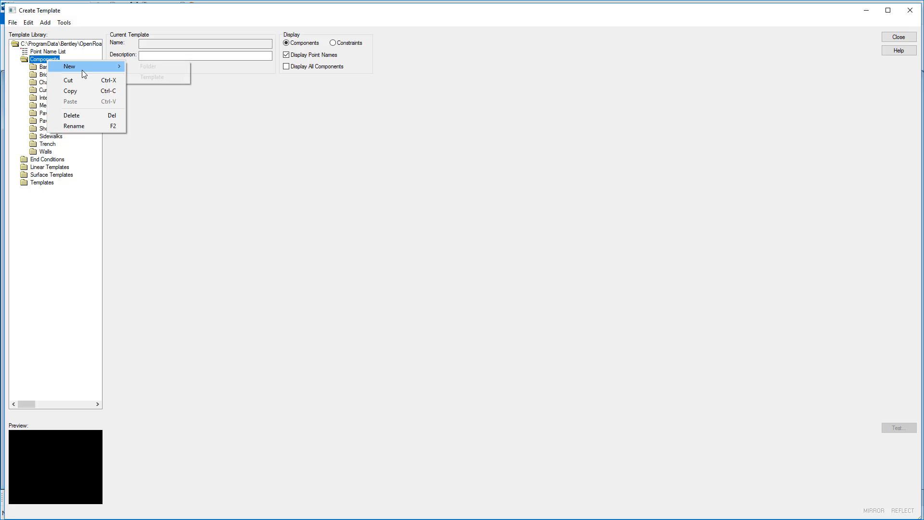
click(157, 77)
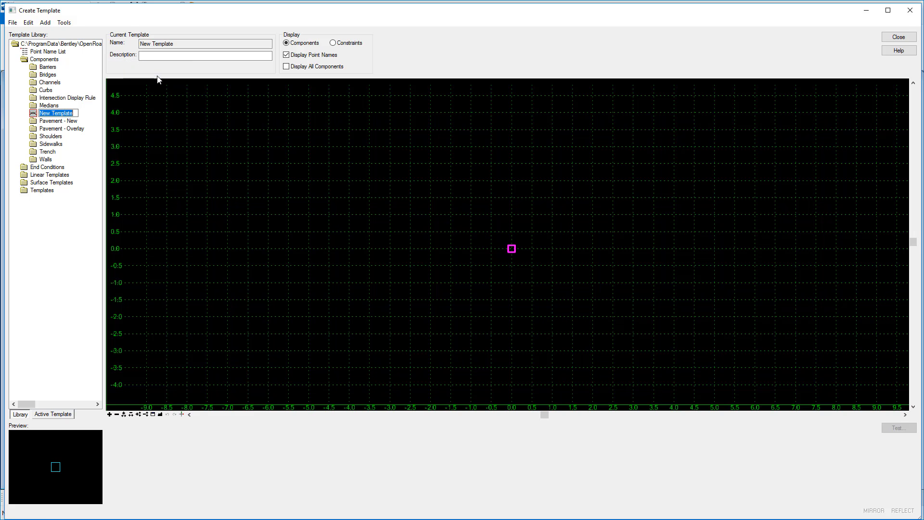
text(null)
key(Return)
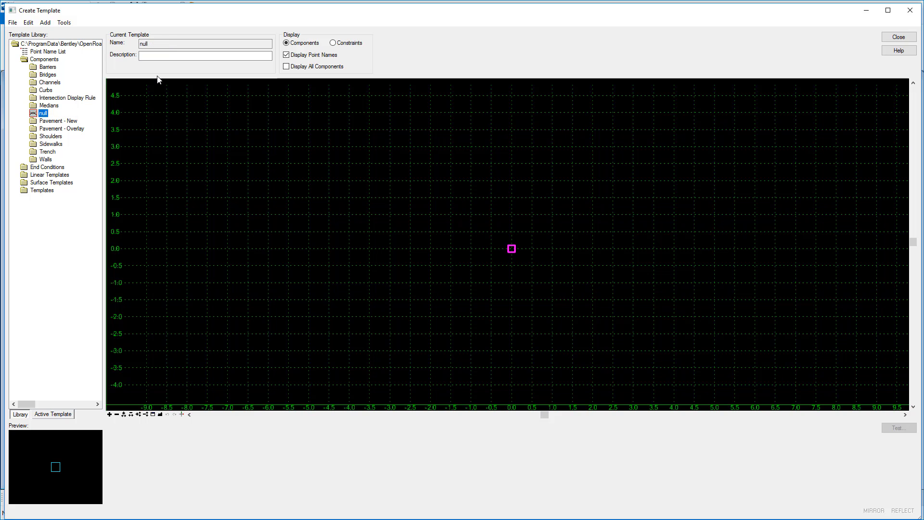
Add a Null Point component named DNC to the null template at coordinates xy=0,0.
right_click(377, 259)
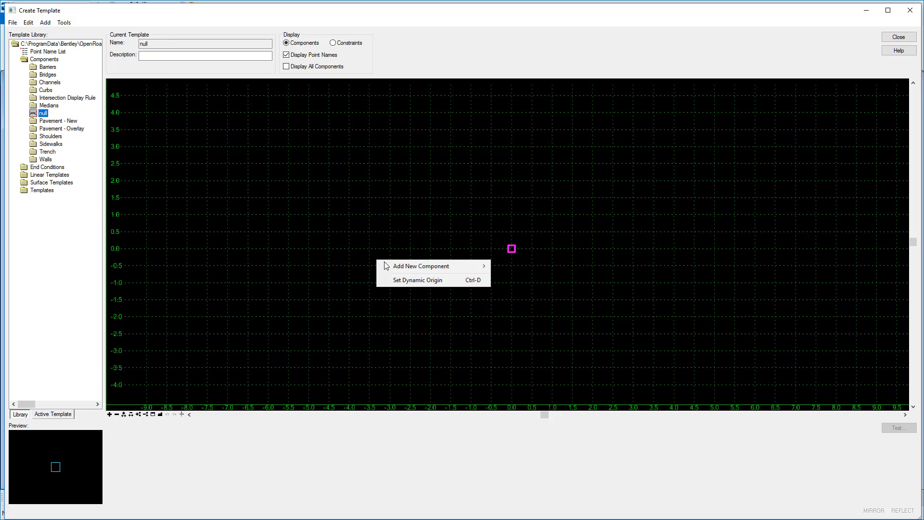
mouse_move(404, 271)
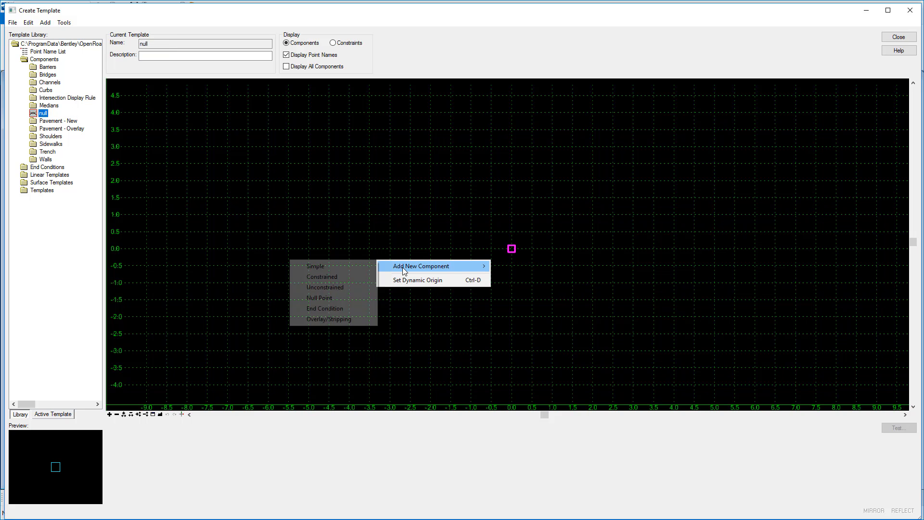
click(339, 297)
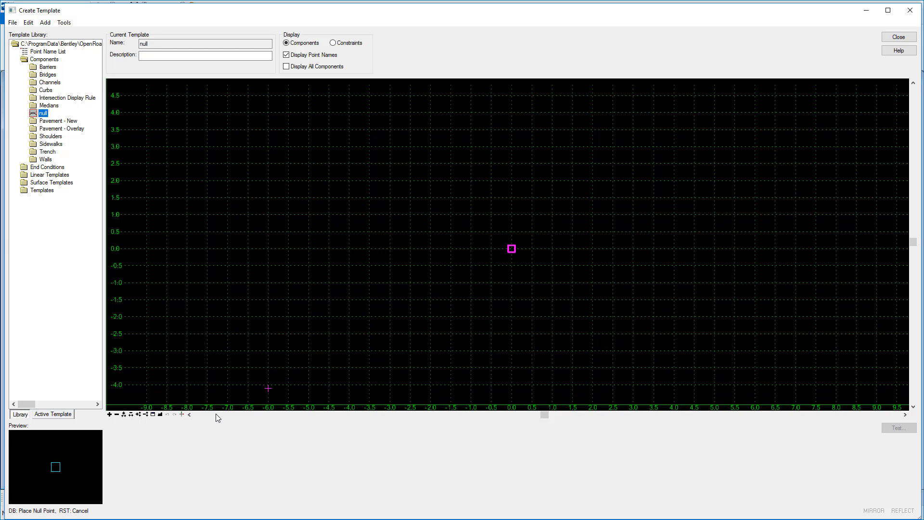
click(181, 413)
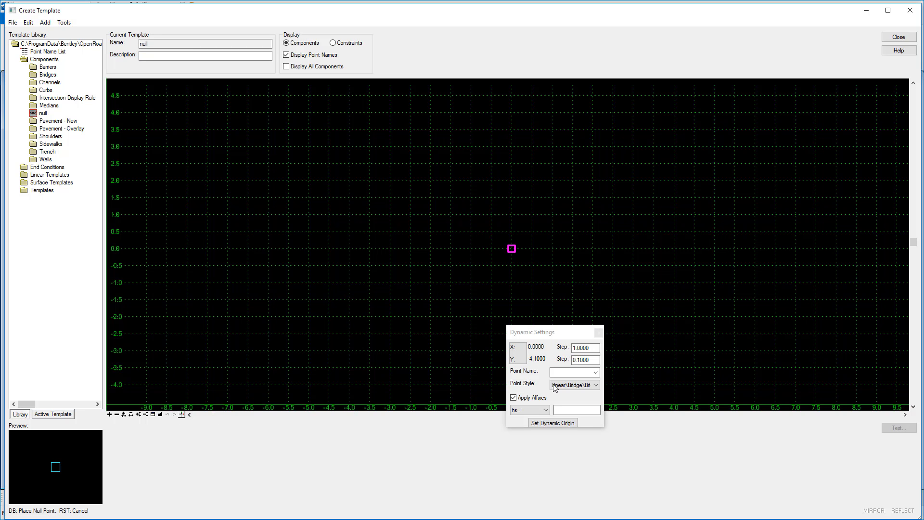
click(595, 372)
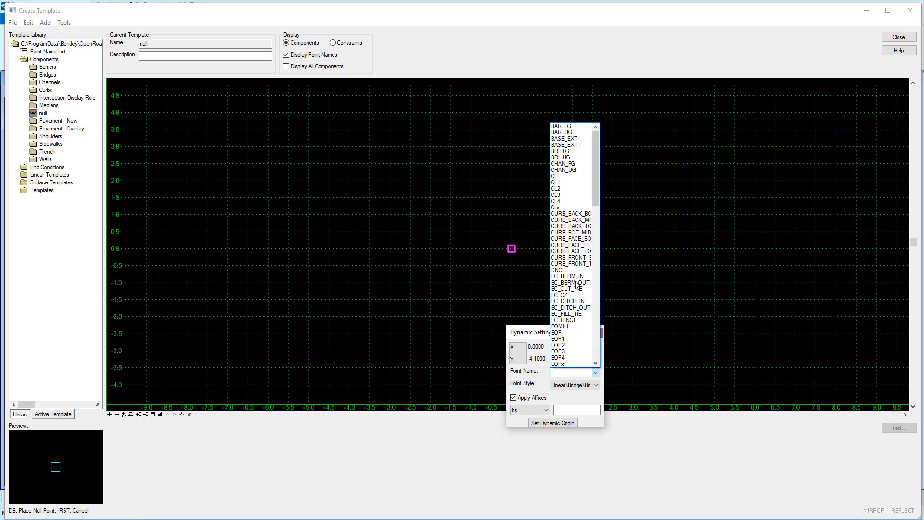
click(557, 269)
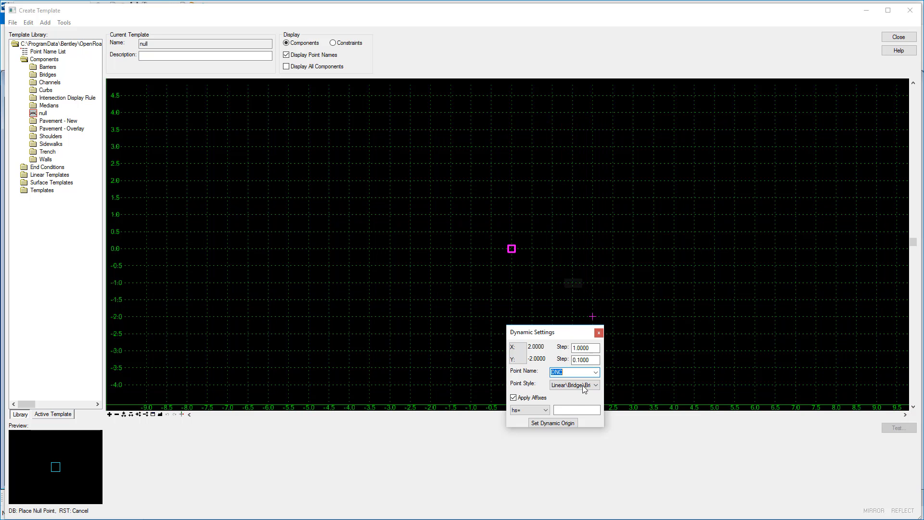
click(531, 410)
click(529, 430)
click(566, 410)
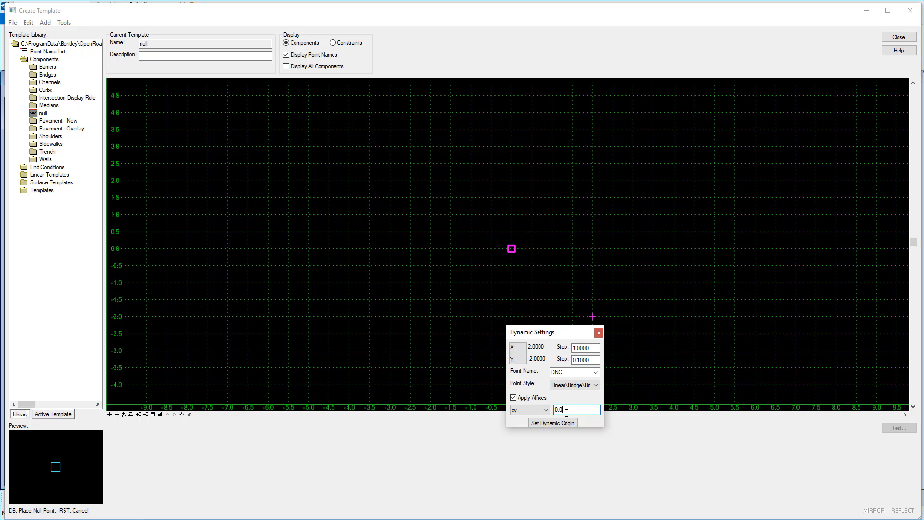
text(0,0)
key(Return)
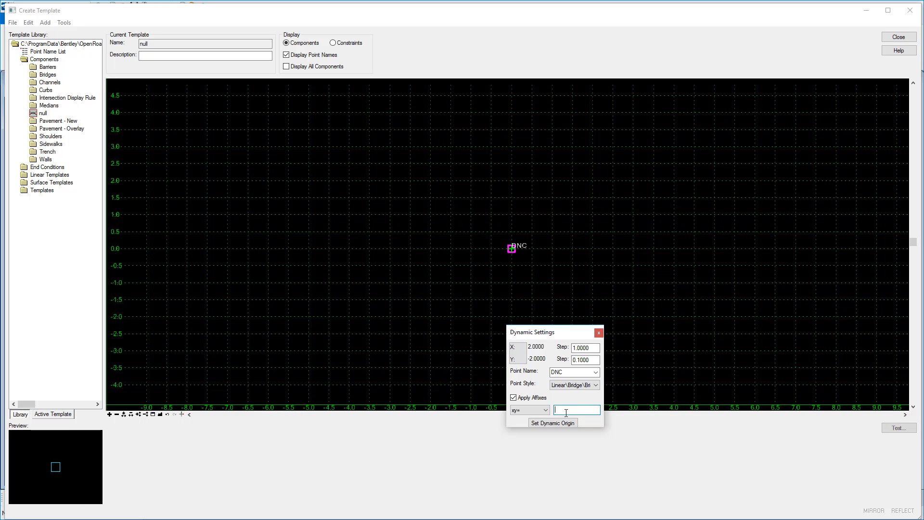
Close the Dynamic Settings and the template editor, saving the changes to the template library.
click(599, 332)
click(900, 37)
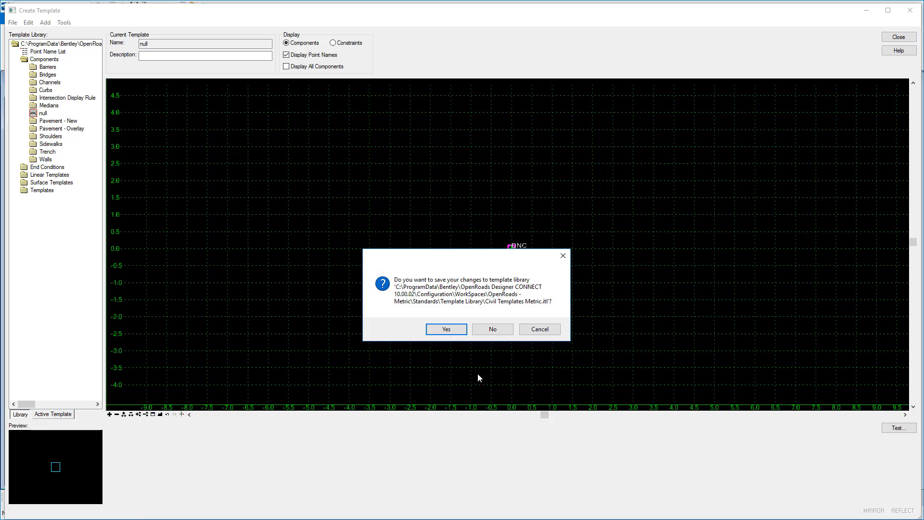
click(447, 328)
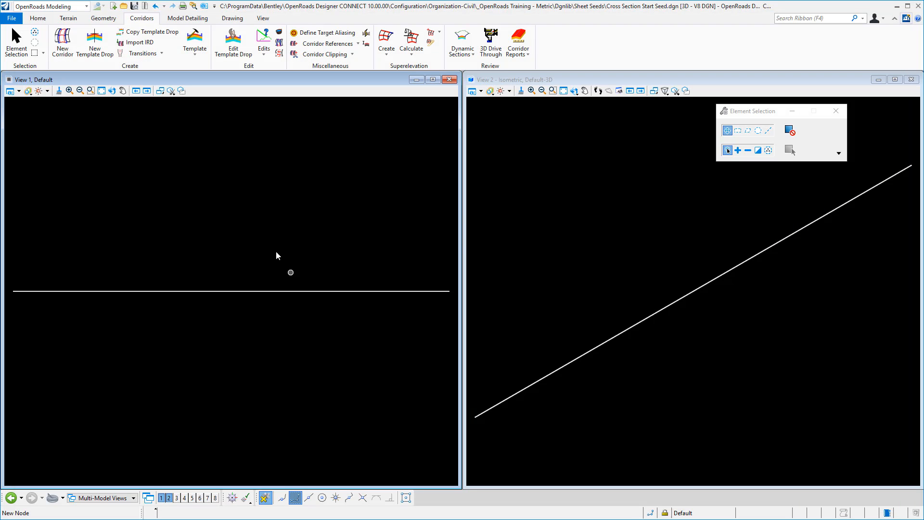
Create a corridor named GS along the line, using its active profile and the Conceptual feature definition.
click(257, 291)
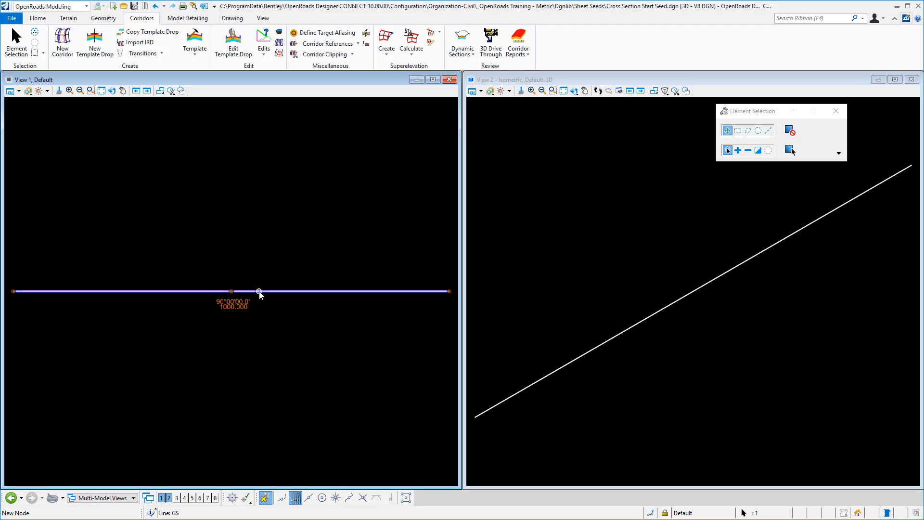
click(271, 285)
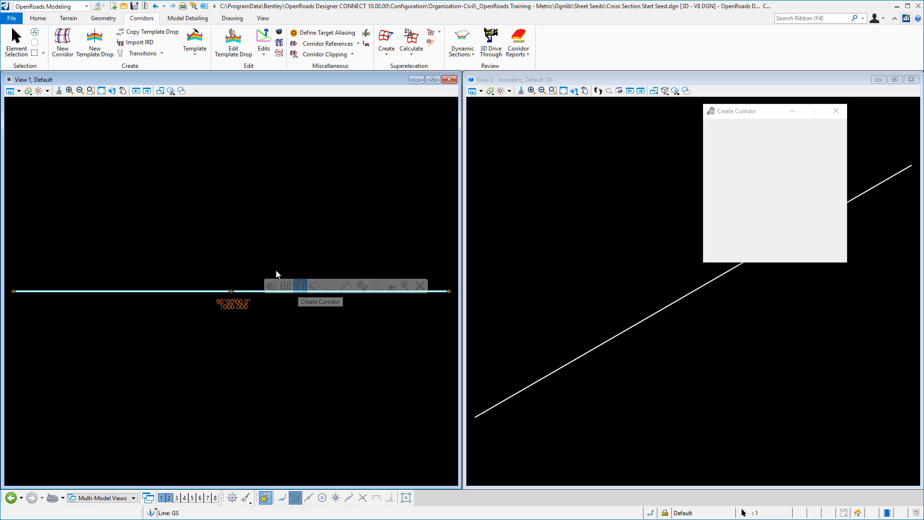
right_click(203, 235)
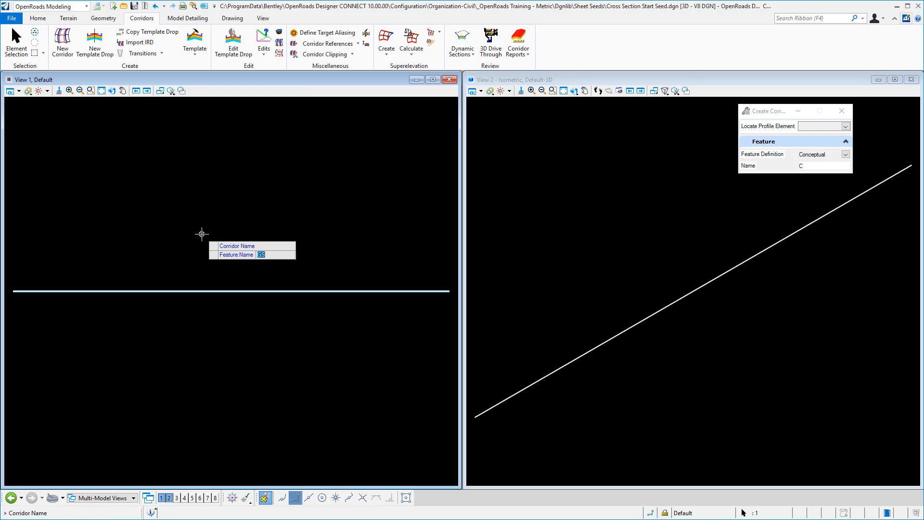
click(174, 220)
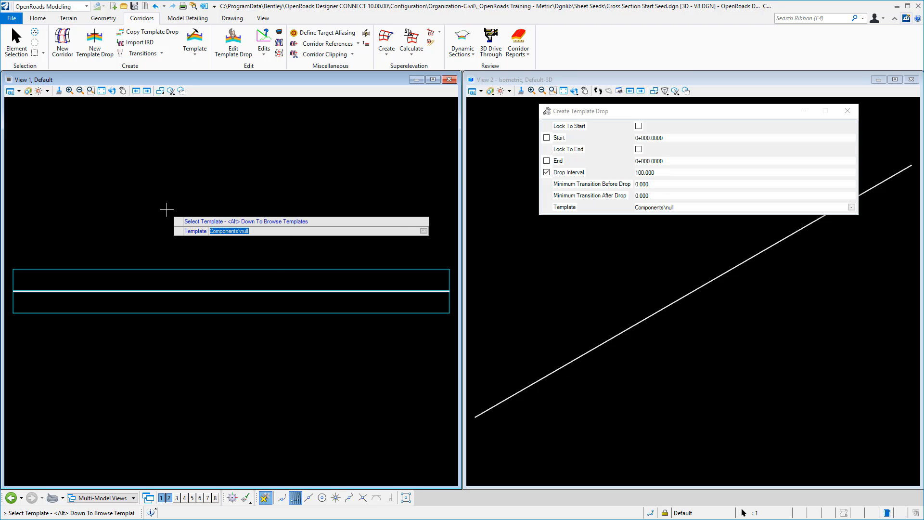
Choose the Components\null template for the corridor's template drop and lock the drop to the corridor's start and end.
key(alt+Down)
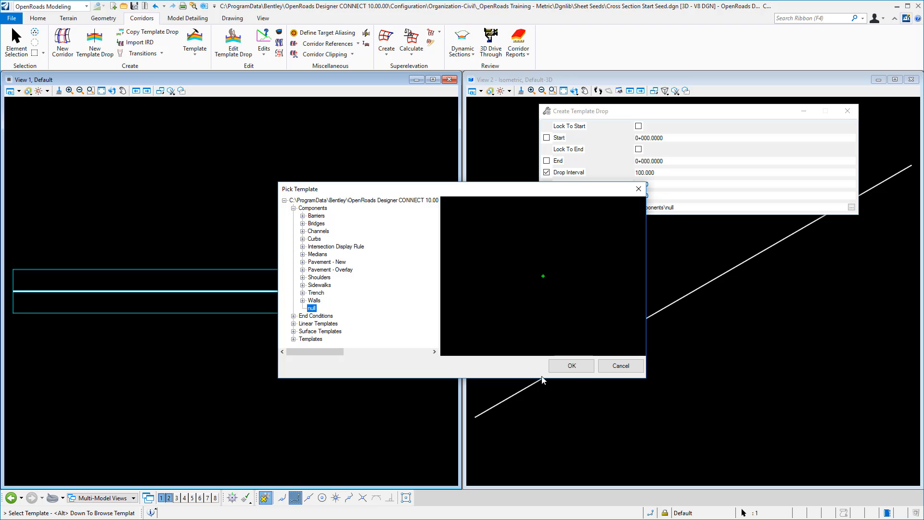
click(553, 367)
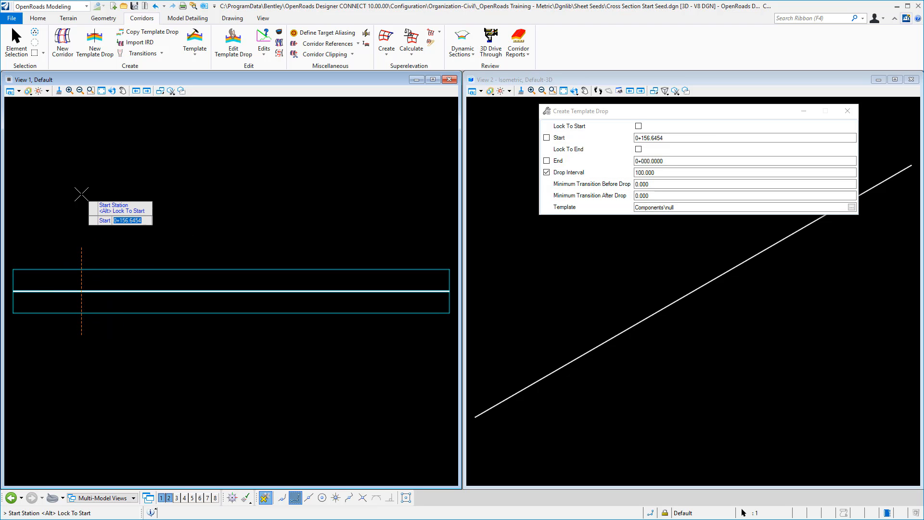
key(alt)
click(81, 194)
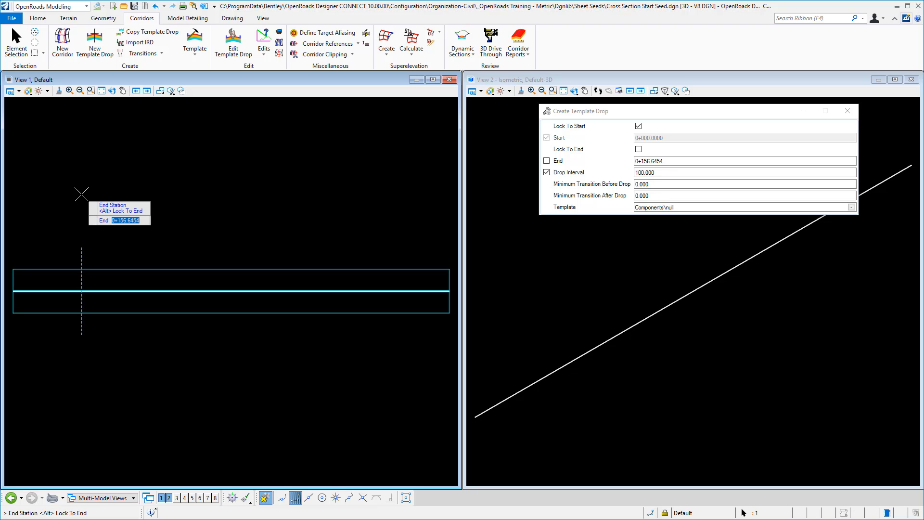
key(alt)
click(81, 193)
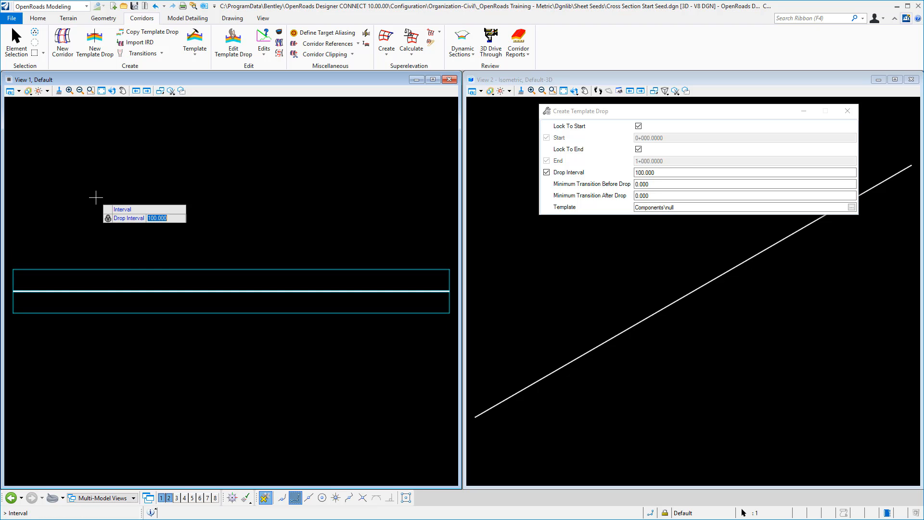
Set the drop interval to 500, accept 0.000 minimum transitions before and after the drop, and place the template drop.
text(5)
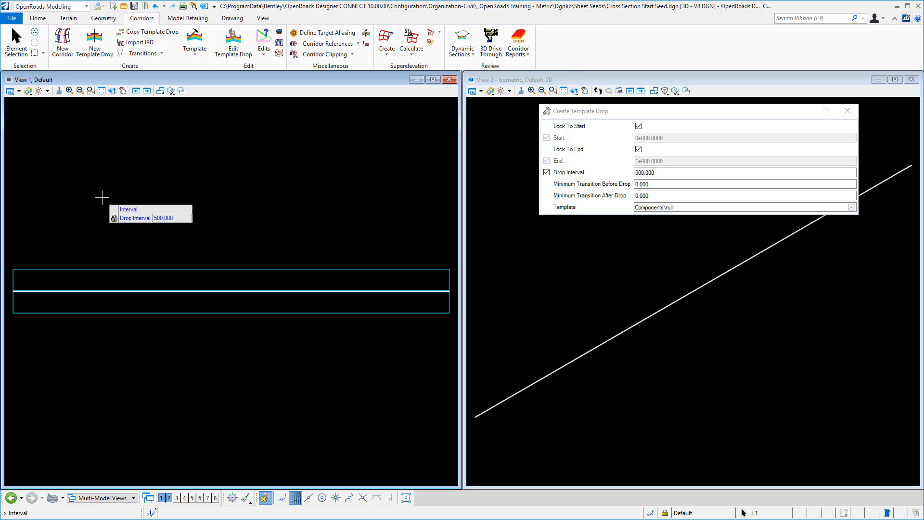
click(102, 198)
click(102, 197)
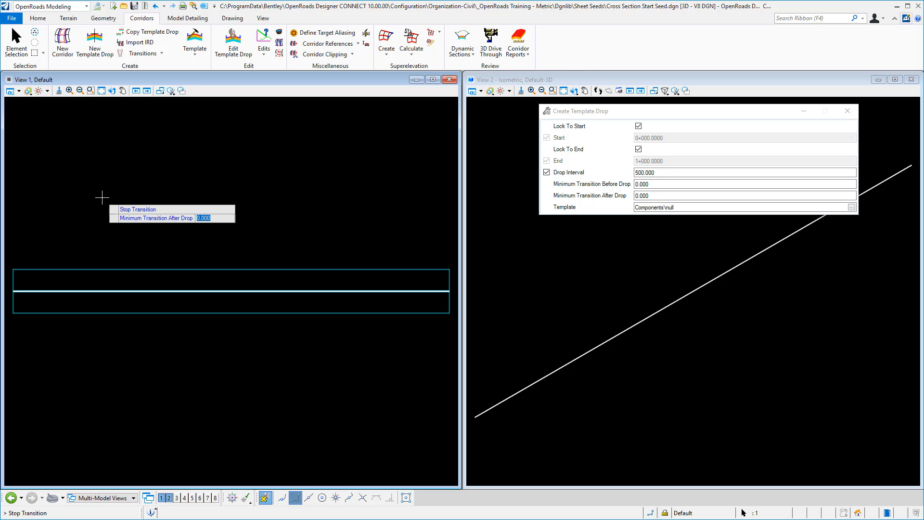
click(102, 197)
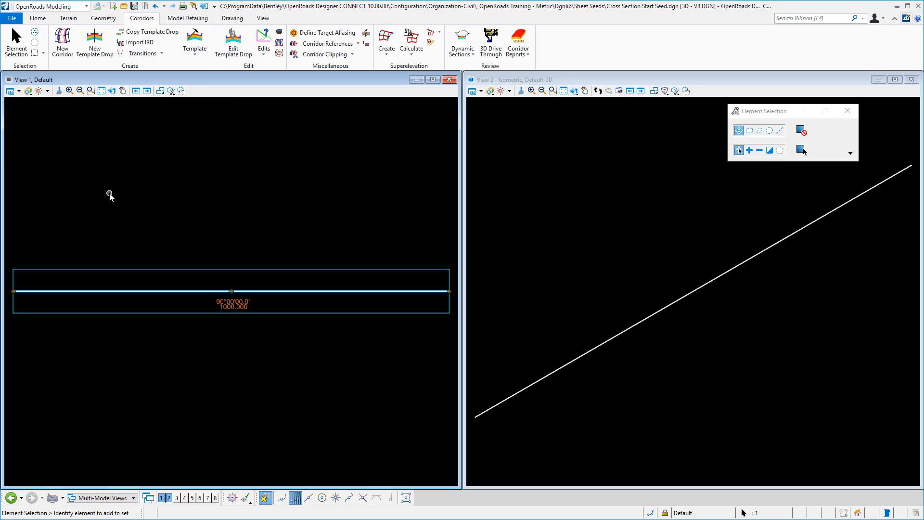
click(110, 195)
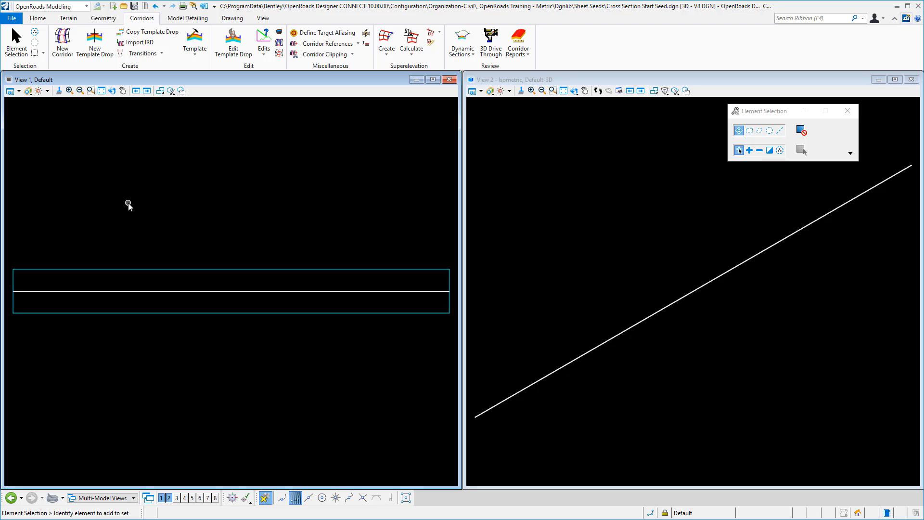
Set the annotation scale of the Default model to 1:100 in its model properties.
click(38, 17)
click(230, 41)
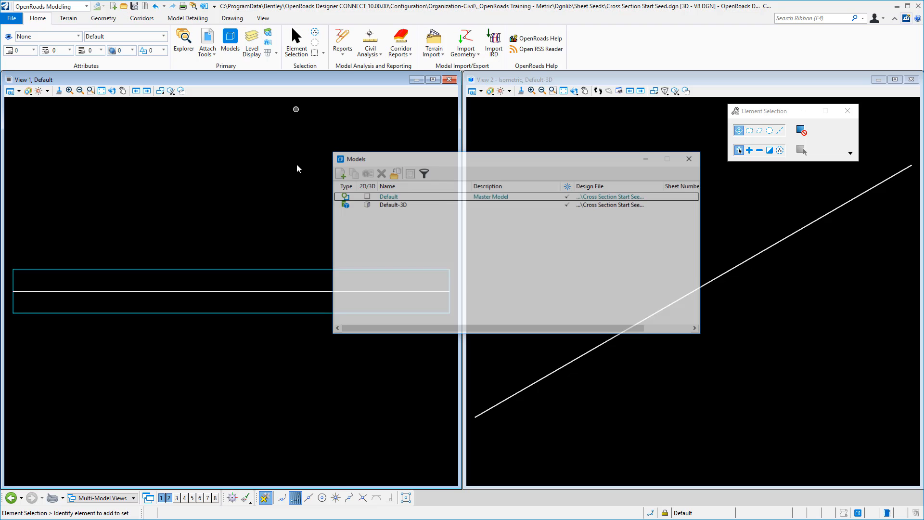
click(367, 175)
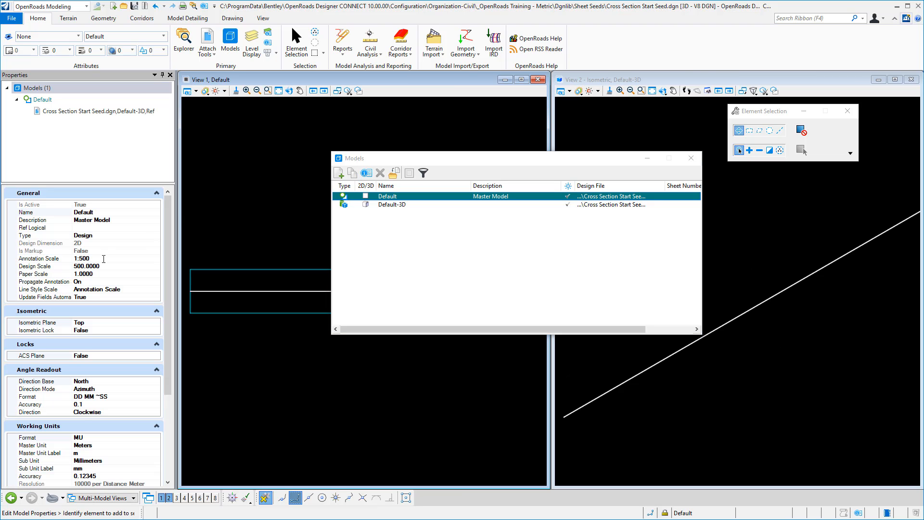
click(103, 259)
click(155, 259)
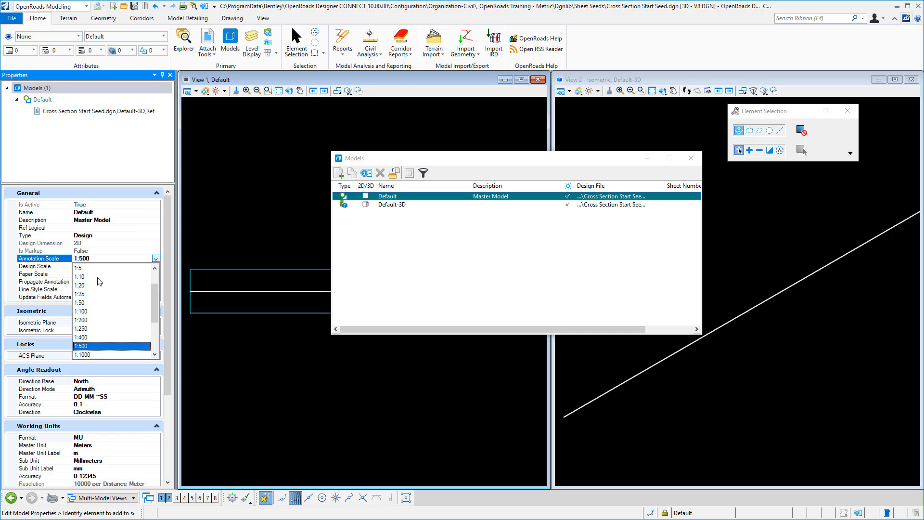
click(89, 311)
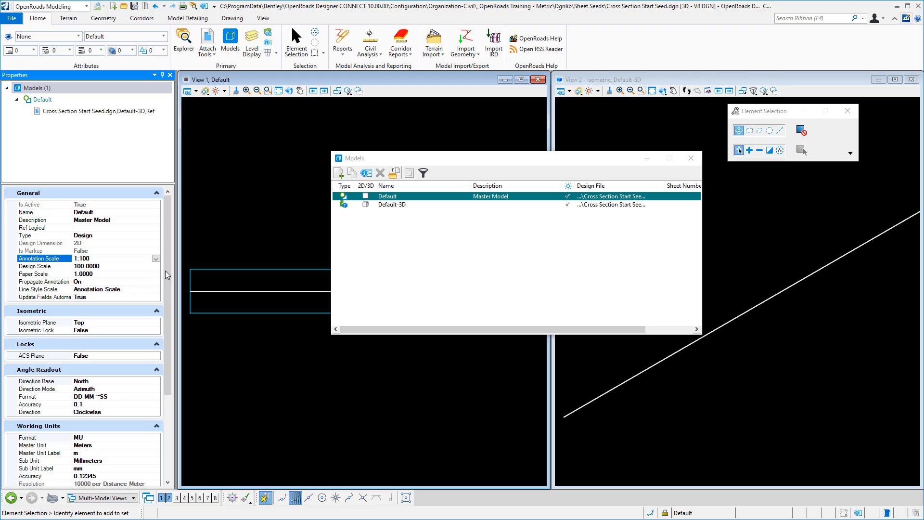
Make the Default-3D model in View 2 active and set its annotation scale to 1:100.
click(611, 135)
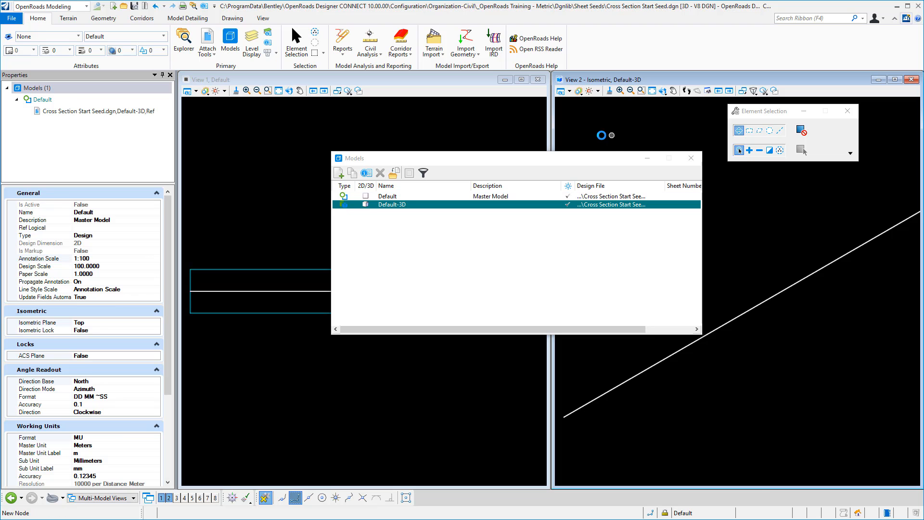
click(144, 260)
click(155, 258)
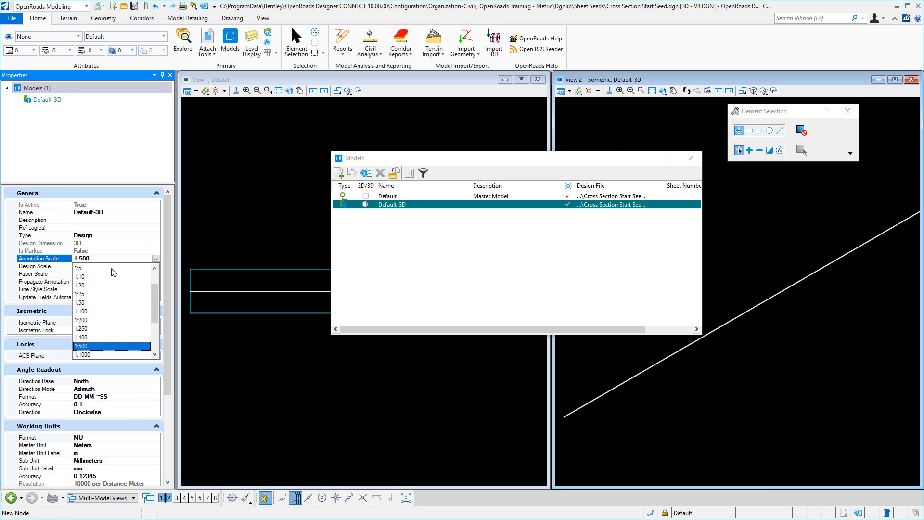
click(85, 311)
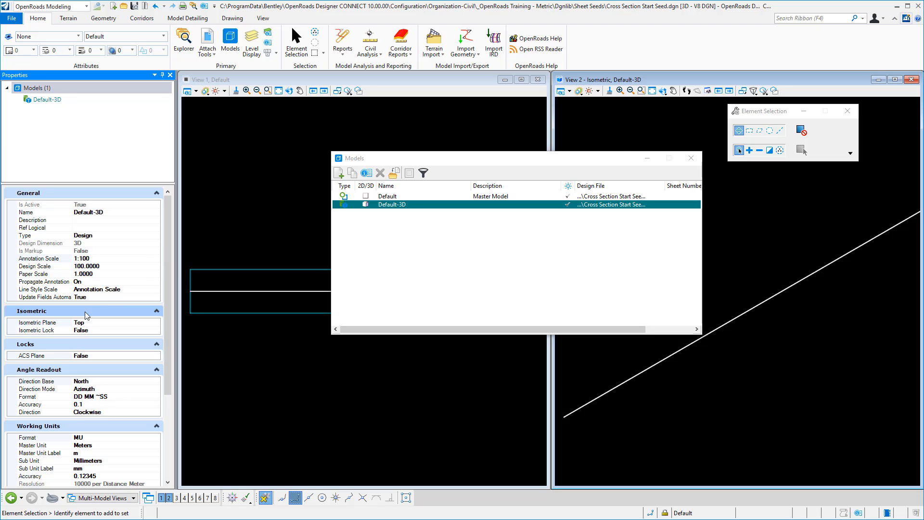
Close the Properties and Models windows and save the file settings with View 2 active.
click(298, 145)
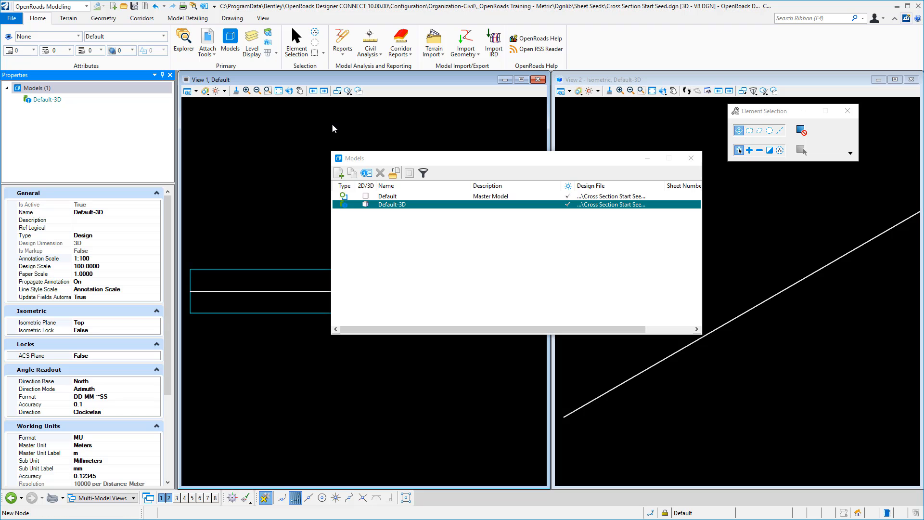
click(171, 75)
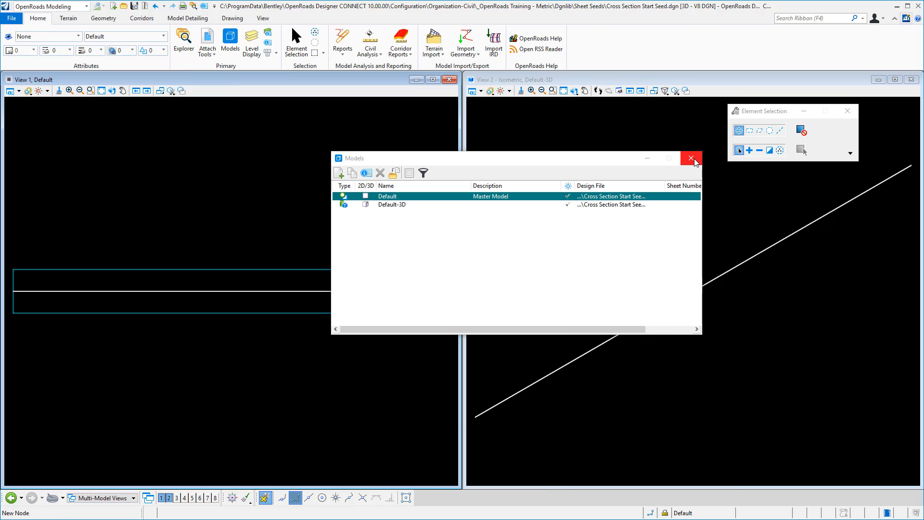
click(691, 158)
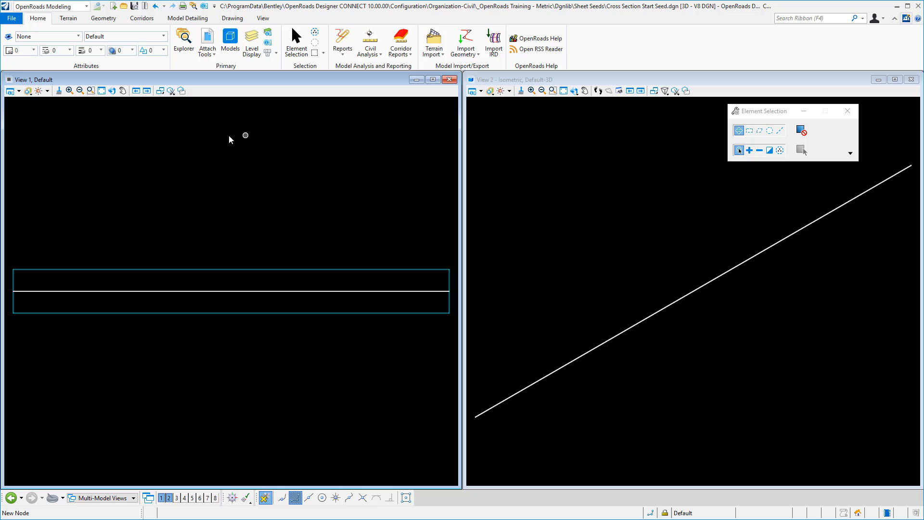
click(579, 171)
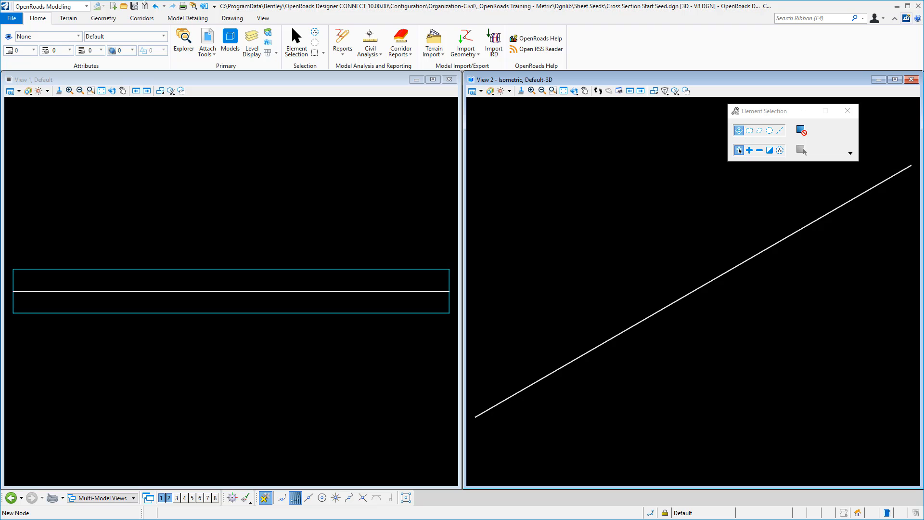
click(136, 8)
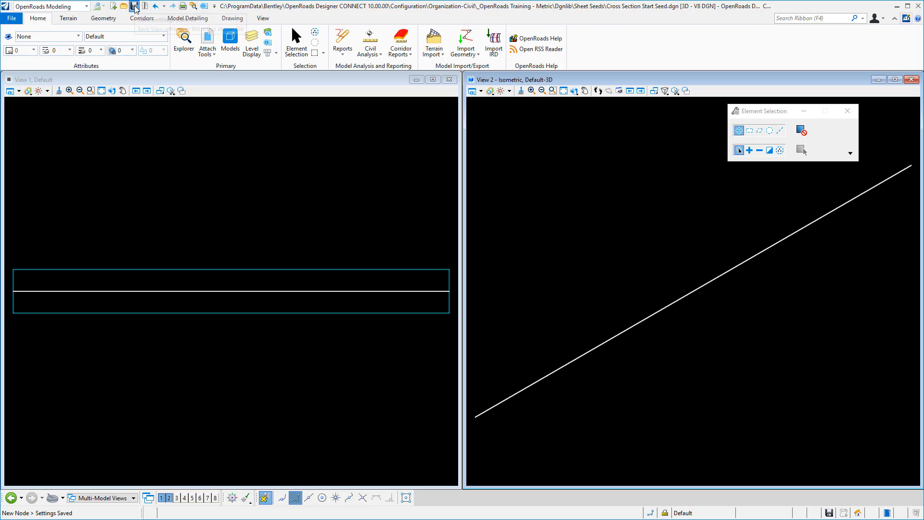